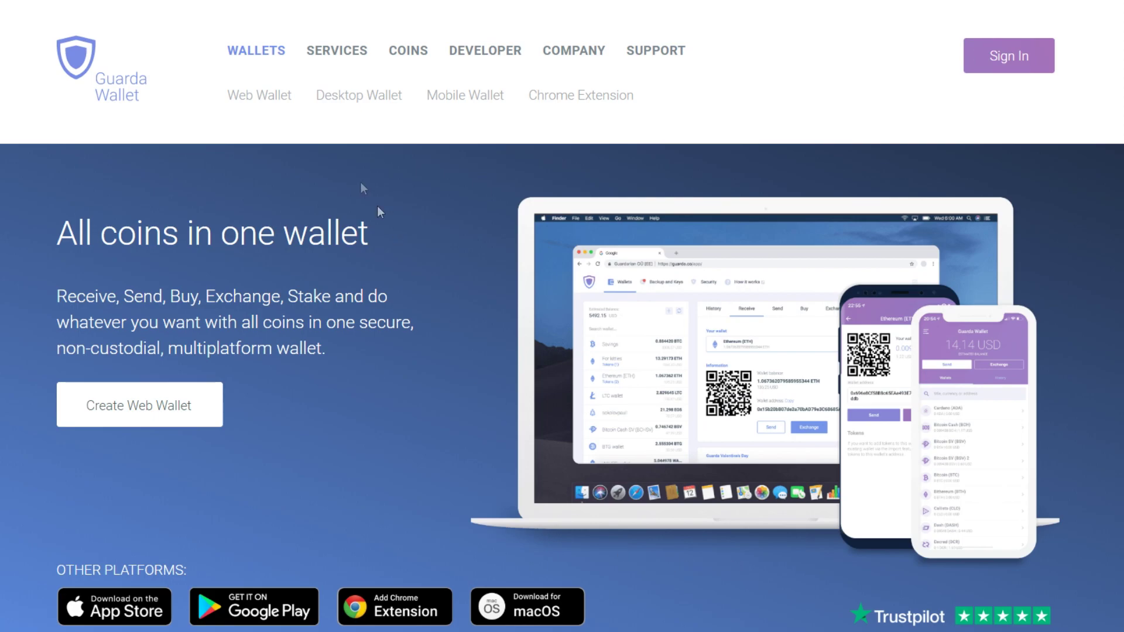
# Step: Go to the Token Generator page from the Guarda Services menu
pyautogui.click(339, 55)
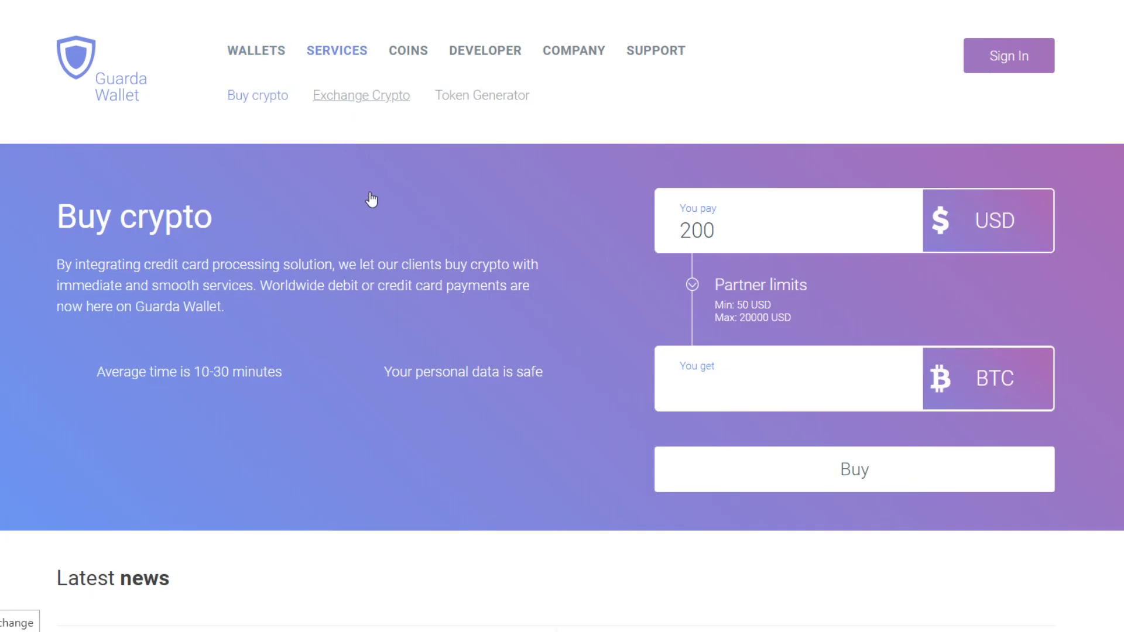
pyautogui.click(482, 104)
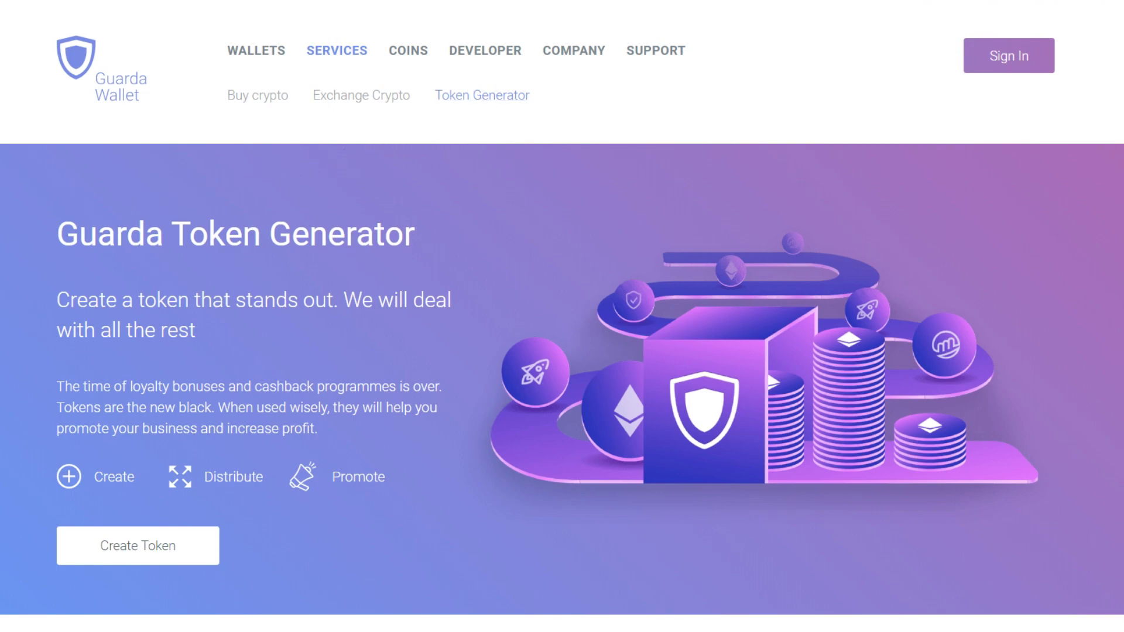
# Step: Start a new token and unlock the wallet backup with its password
pyautogui.click(159, 542)
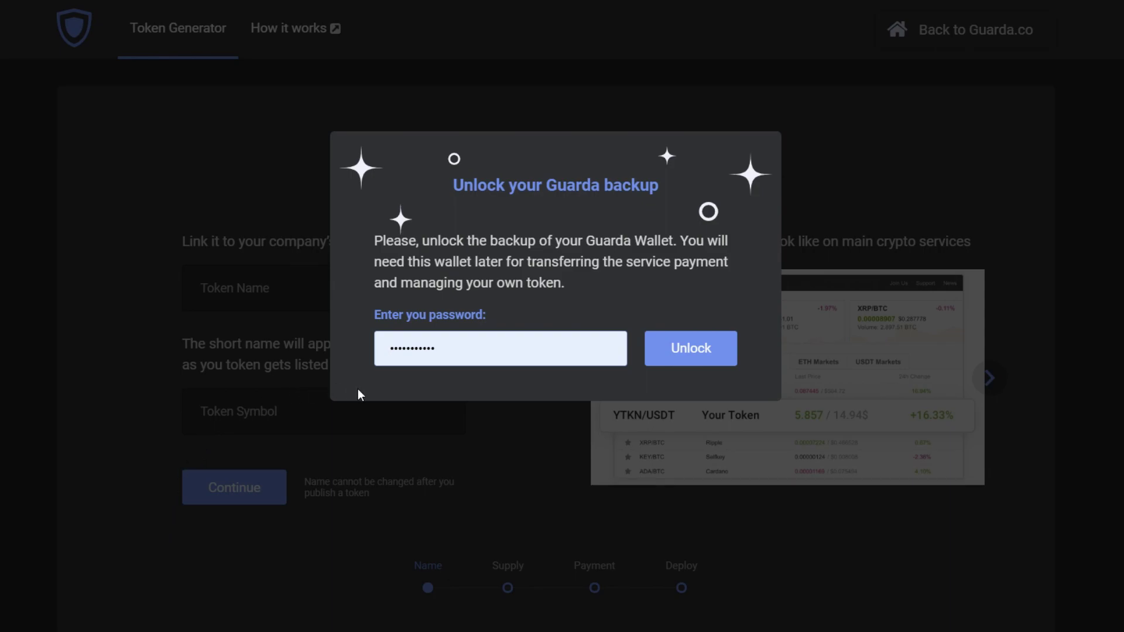
pyautogui.click(686, 356)
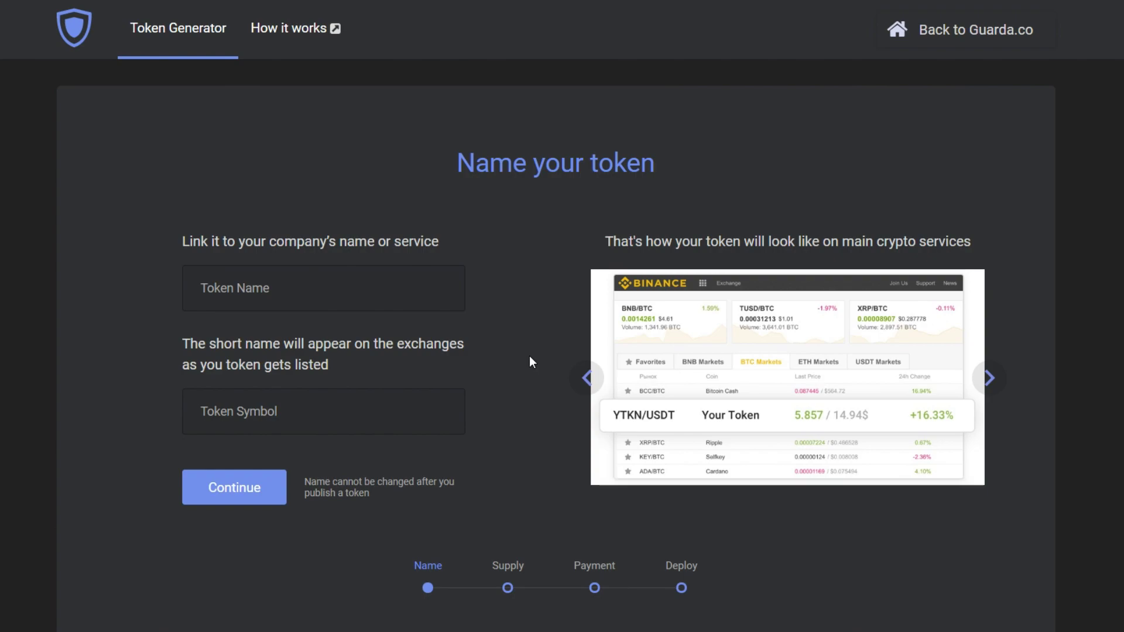
# Step: Name the token 'Ratto' with the symbol 'RAT'
pyautogui.click(354, 281)
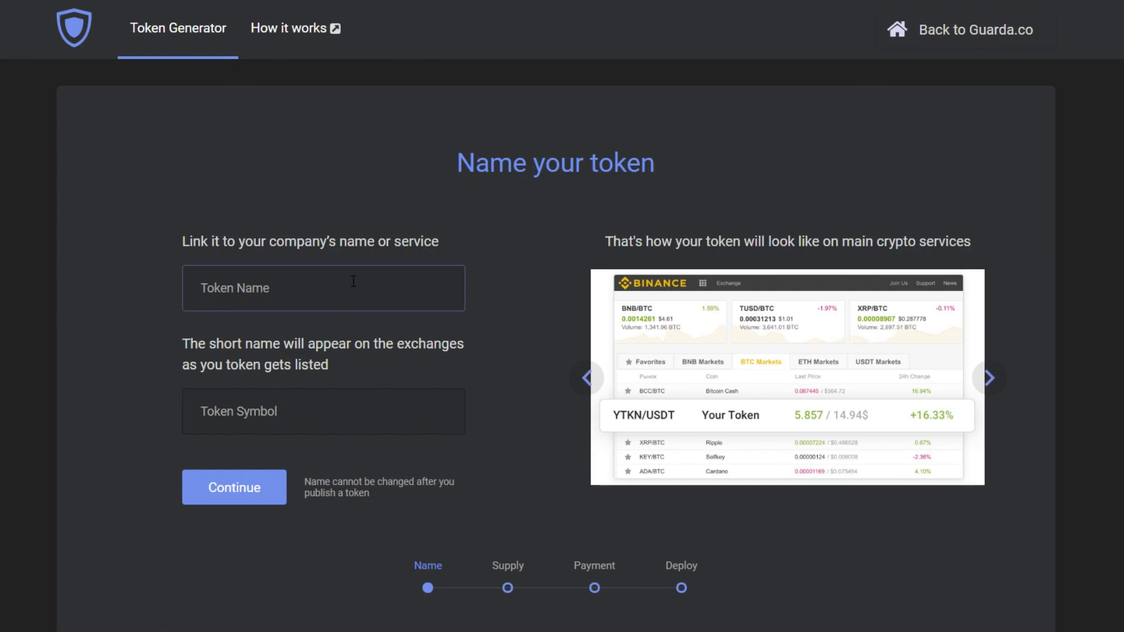
pyautogui.write('Ratto')
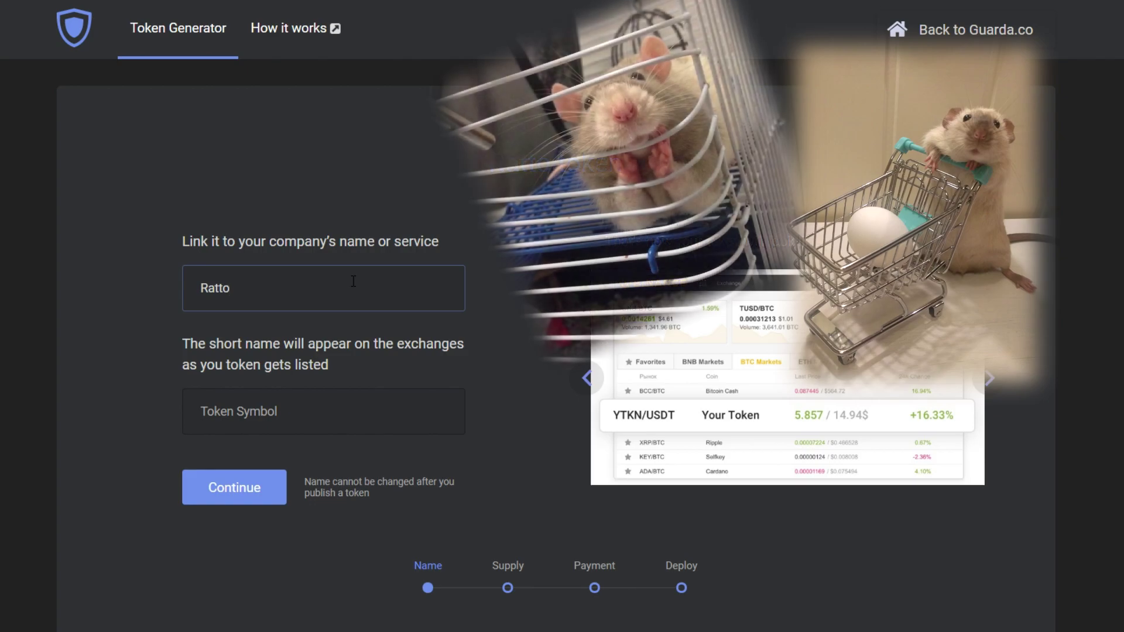
pyautogui.click(375, 397)
pyautogui.write('R')
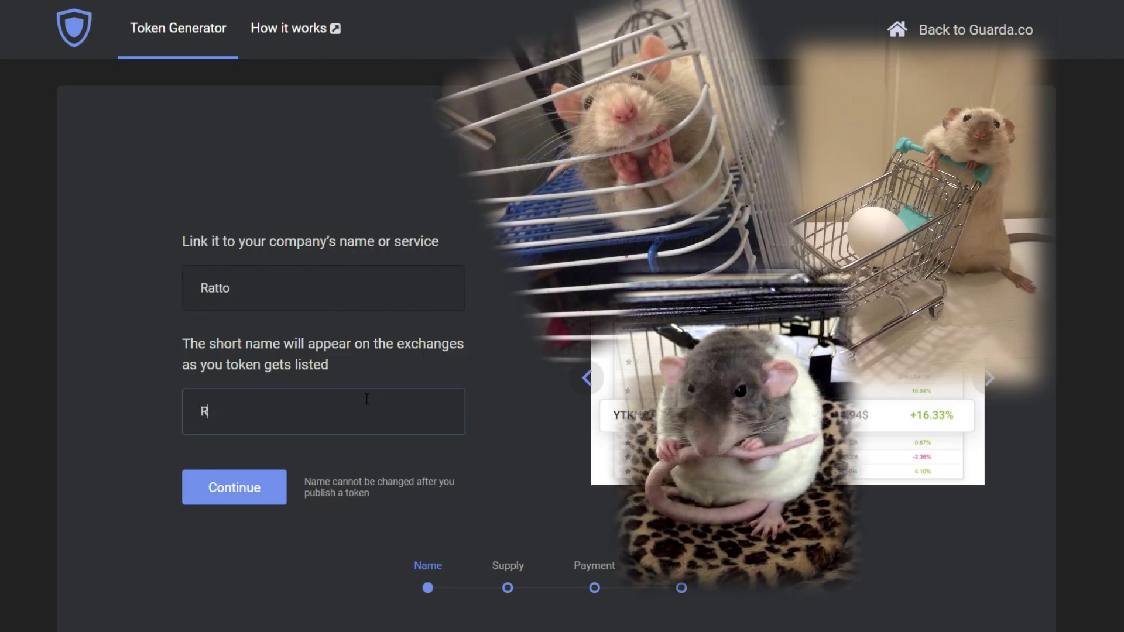
pyautogui.write('AT')
pyautogui.click(447, 442)
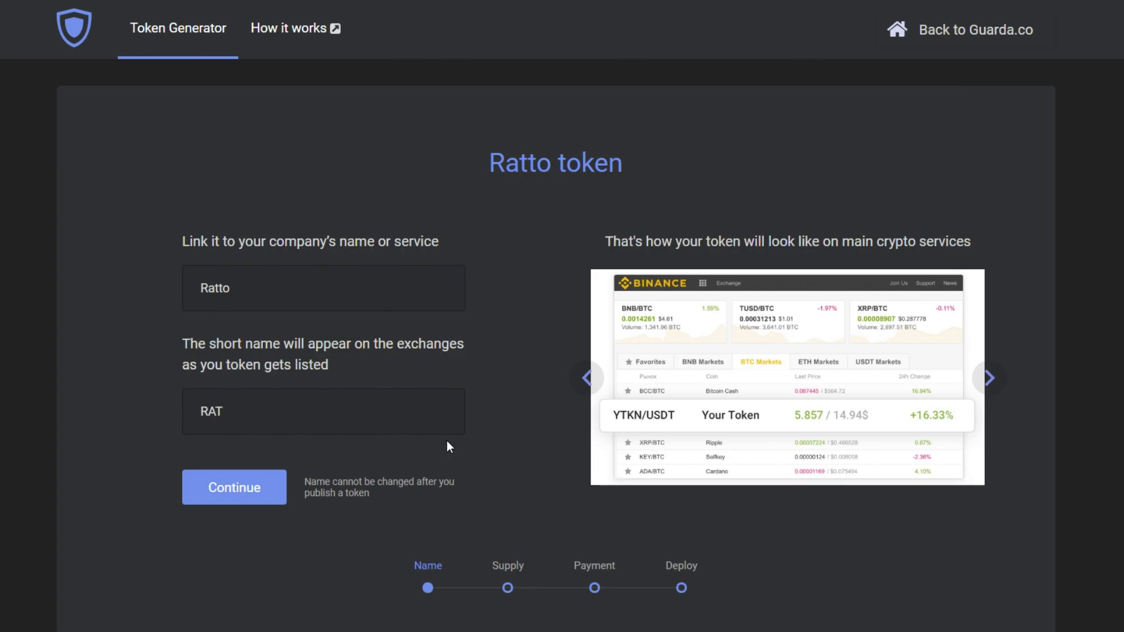
# Step: Issue a supply of 2,000,000 tokens, review the advanced options, and proceed to the fee step
pyautogui.click(244, 490)
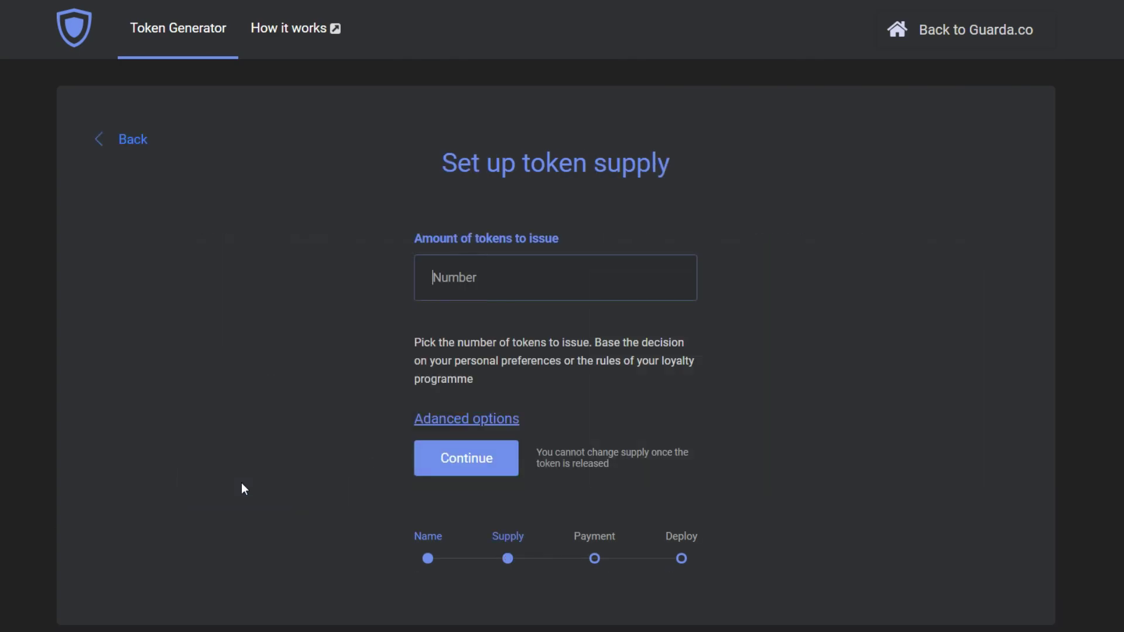
pyautogui.write('2000')
pyautogui.write('000')
pyautogui.click(242, 483)
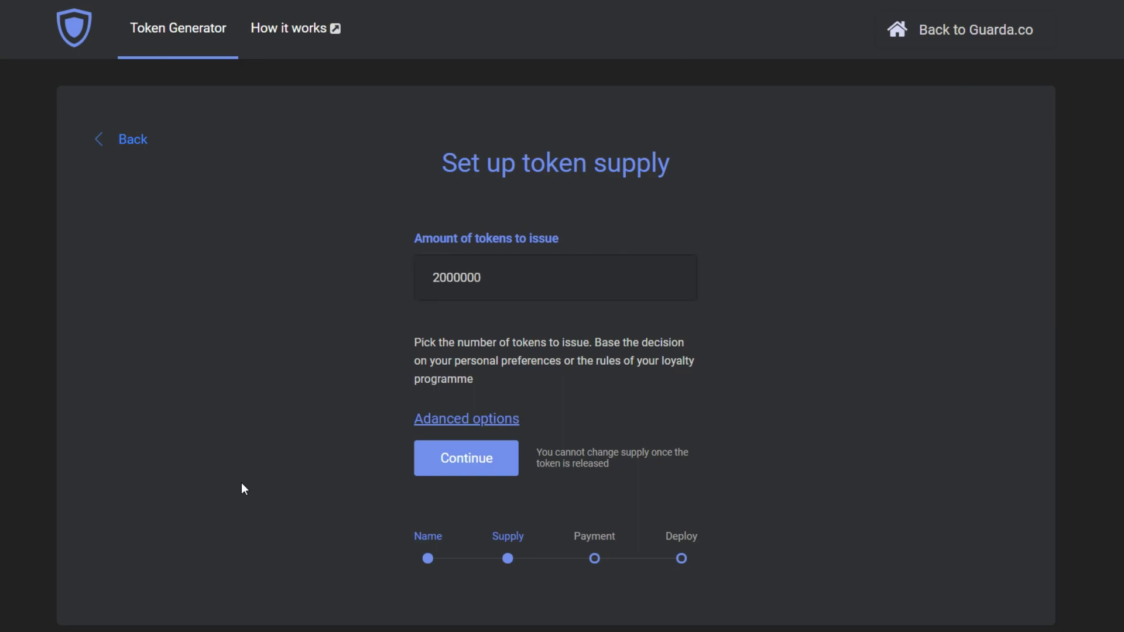
pyautogui.click(437, 424)
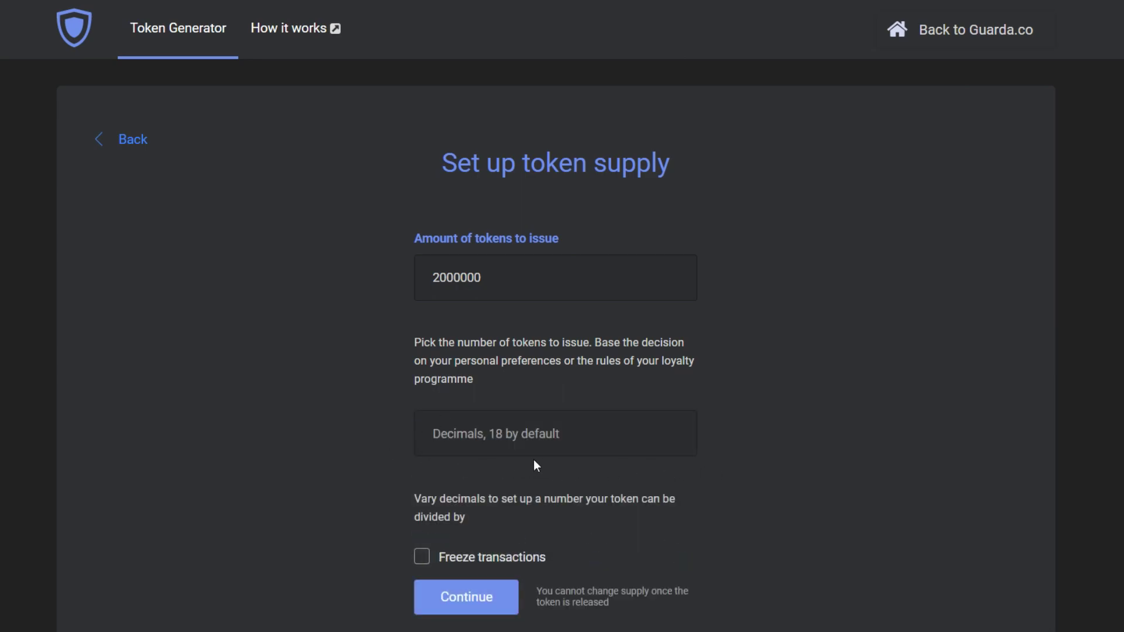
pyautogui.moveTo(483, 558)
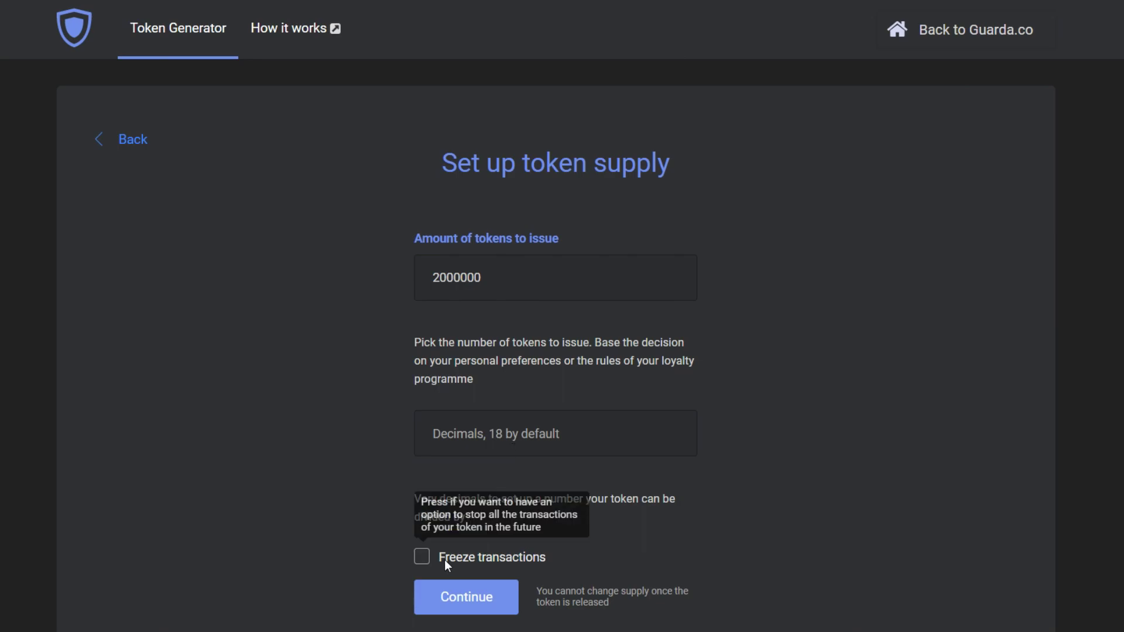
pyautogui.click(430, 605)
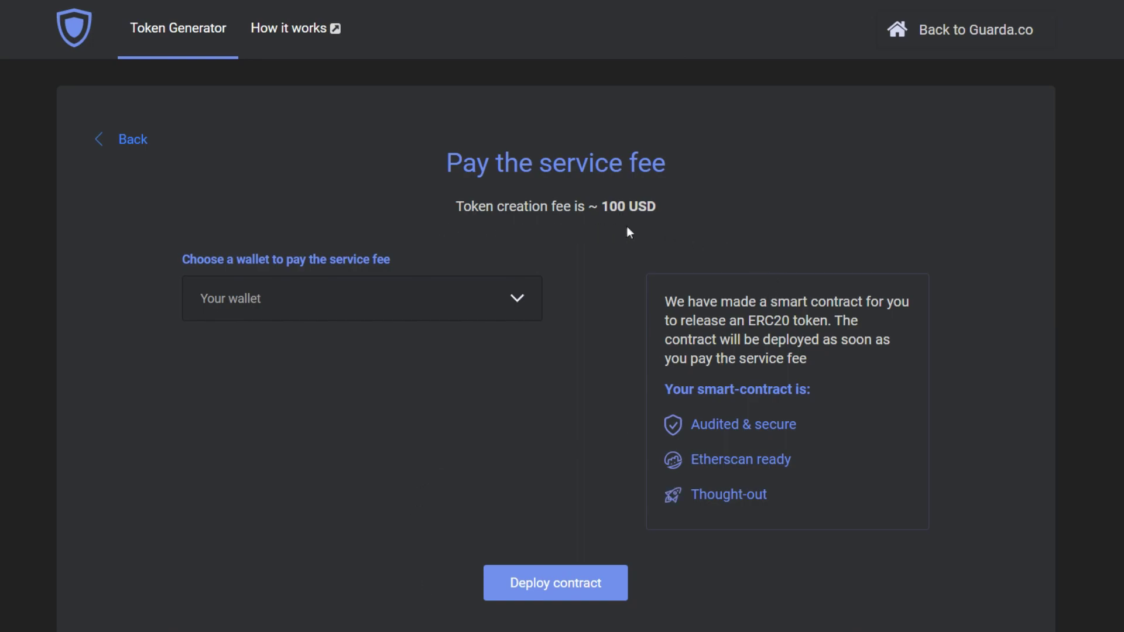
# Step: Pay the roughly 0.43 ETH (100 USD) service fee from the Ethereum wallet
pyautogui.click(522, 306)
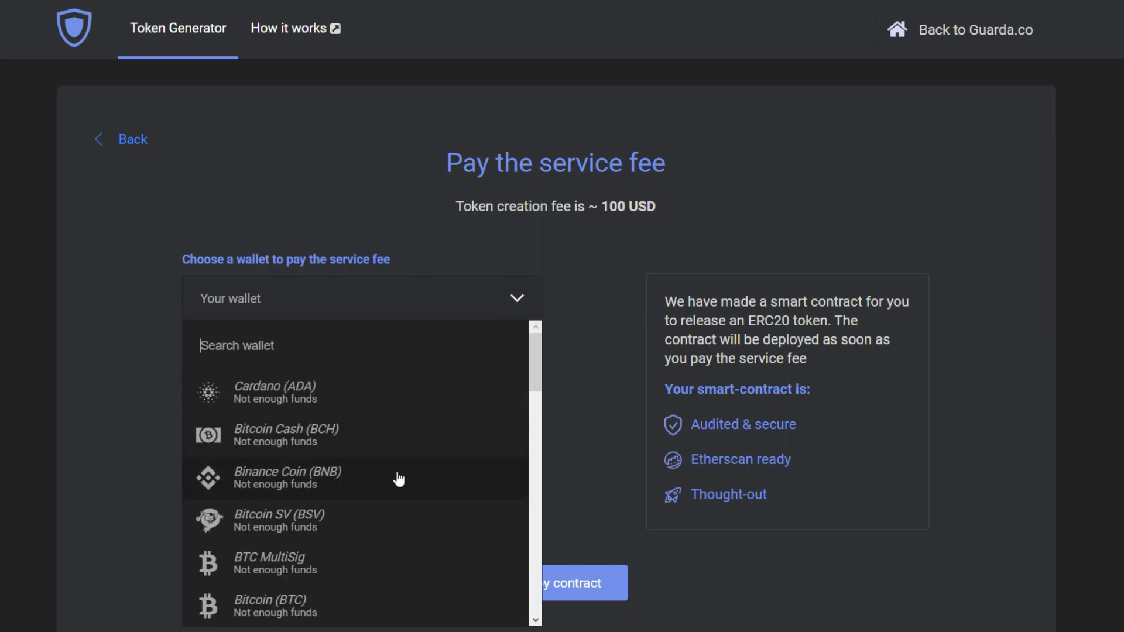
pyautogui.scroll(-3, 409, 430)
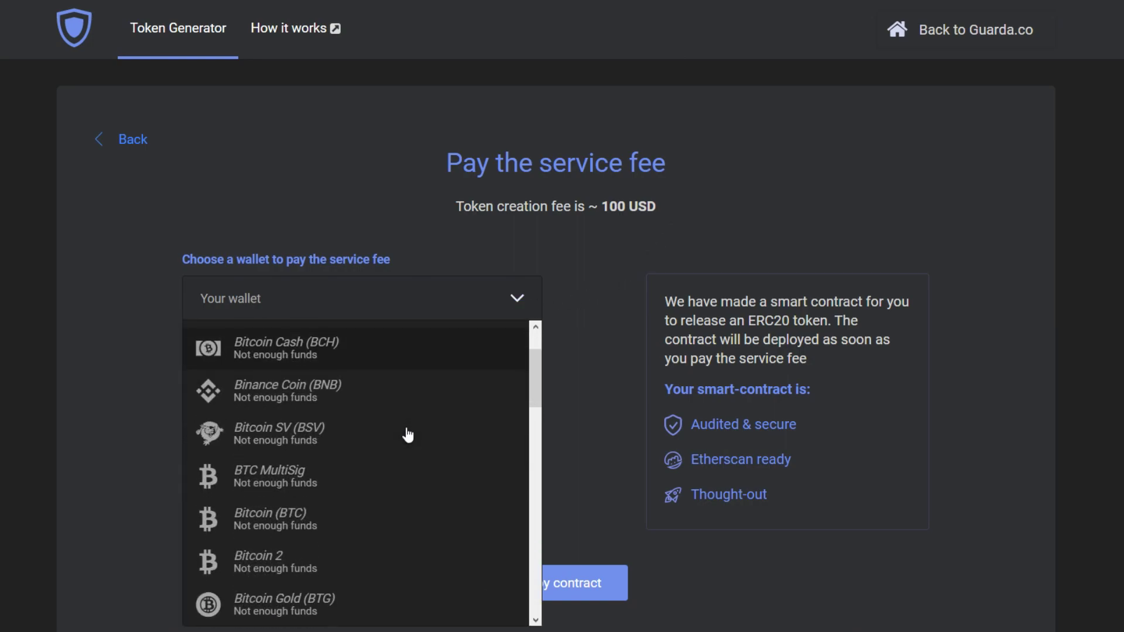
pyautogui.scroll(-2, 409, 434)
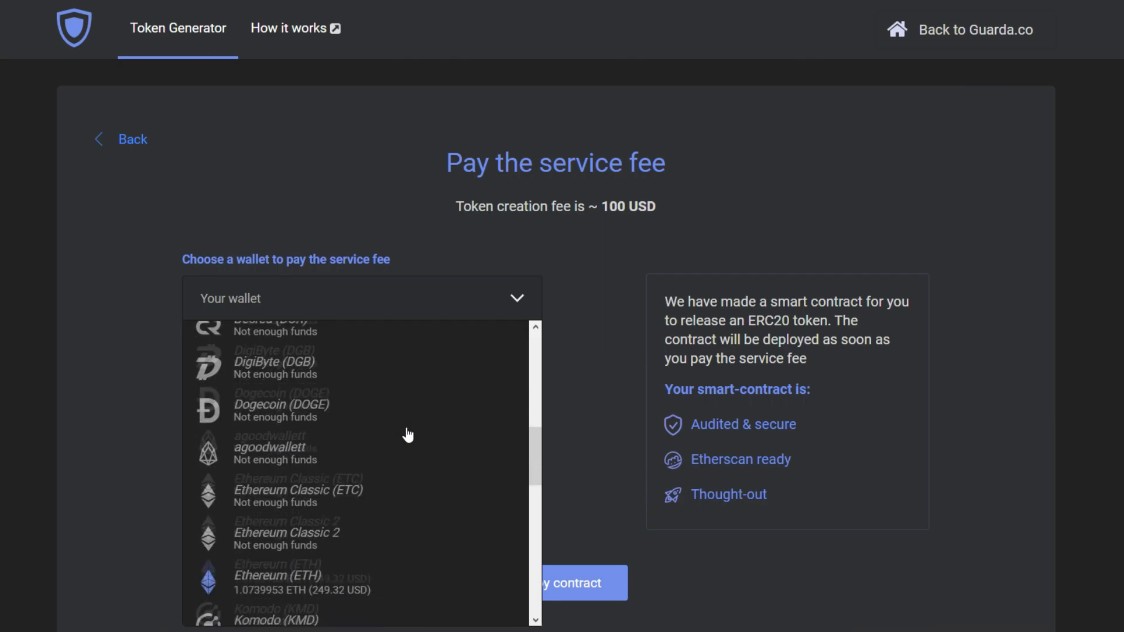
pyautogui.scroll(-2, 408, 434)
pyautogui.scroll(-1, 408, 434)
pyautogui.scroll(-1, 408, 434)
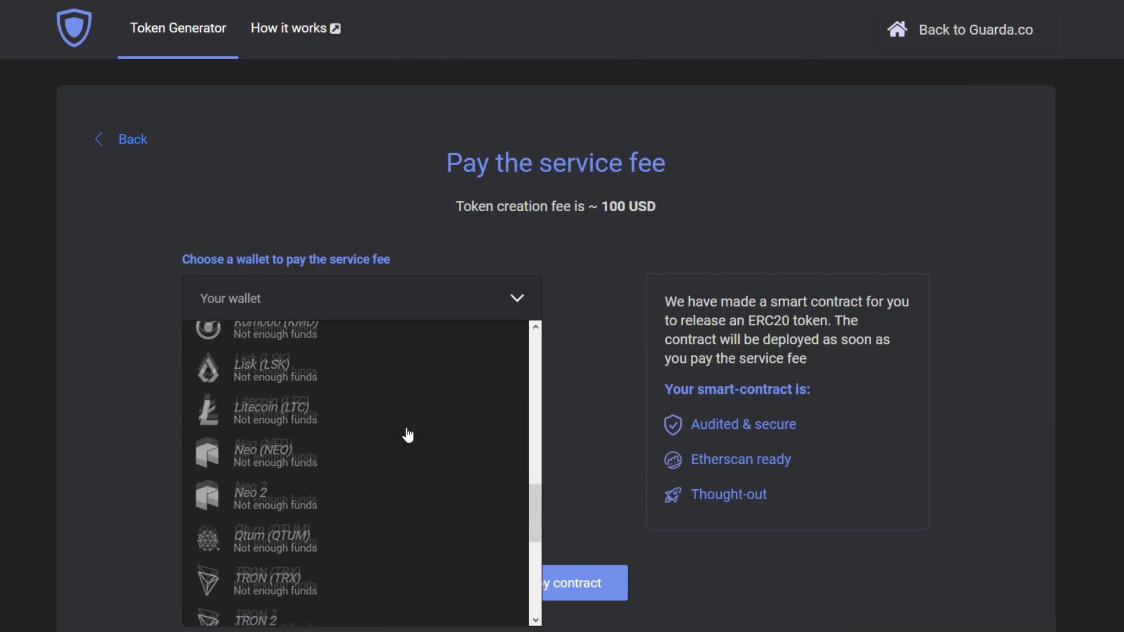
pyautogui.scroll(-2, 409, 434)
pyautogui.scroll(-2, 409, 435)
pyautogui.scroll(2, 409, 434)
pyautogui.scroll(2, 407, 464)
pyautogui.scroll(2, 401, 517)
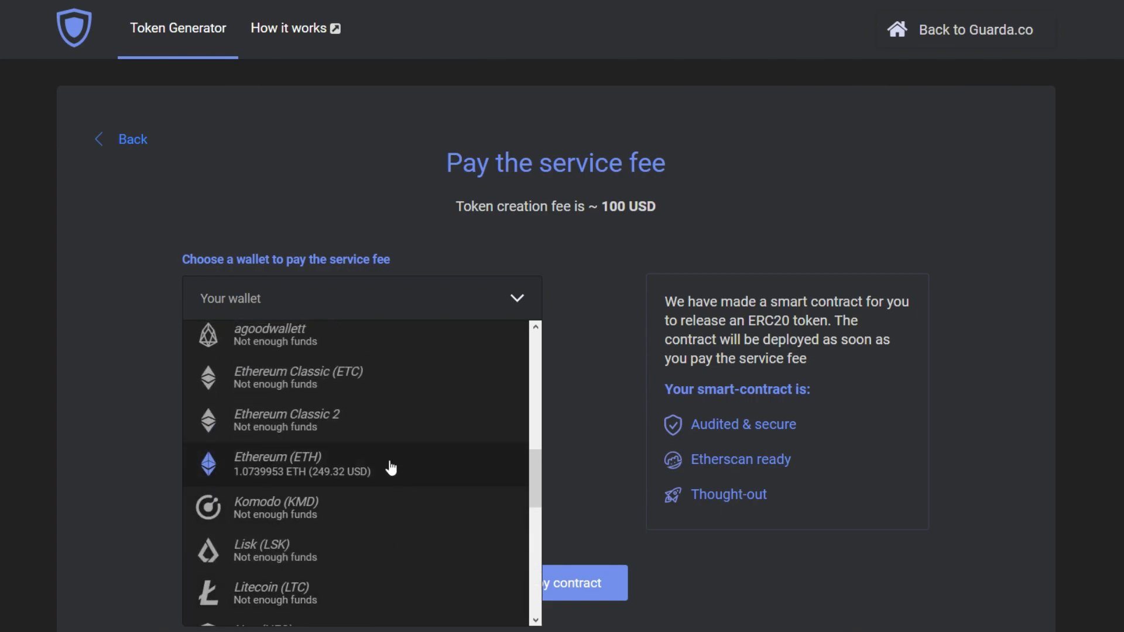
pyautogui.click(392, 468)
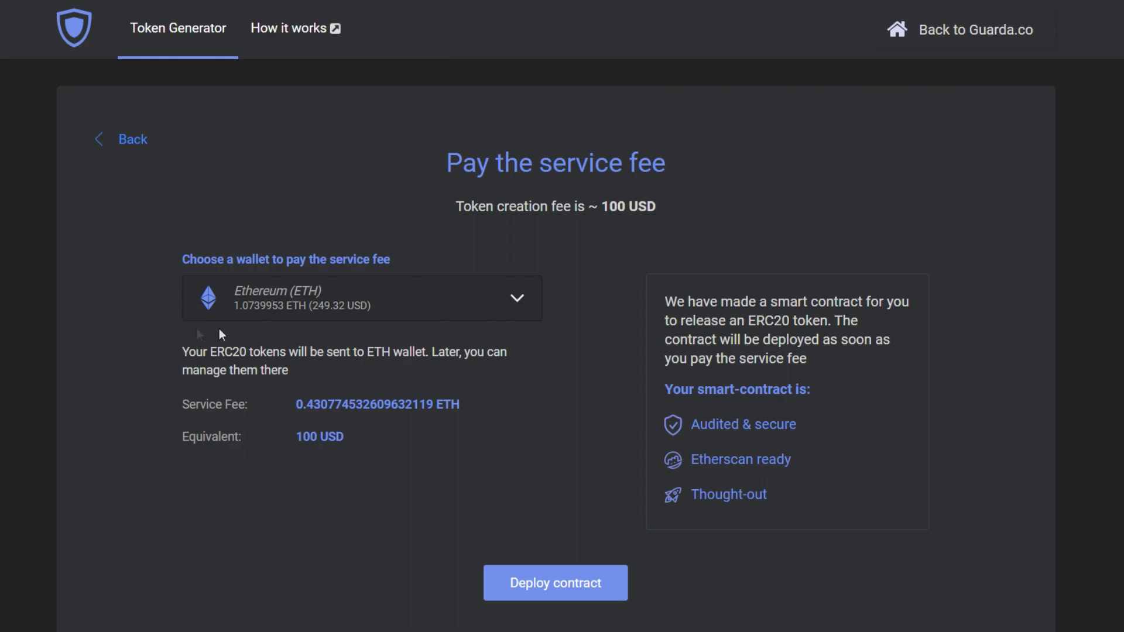
# Step: Deploy and confirm the Ratto token contract, then check its status on Etherscan
pyautogui.click(620, 598)
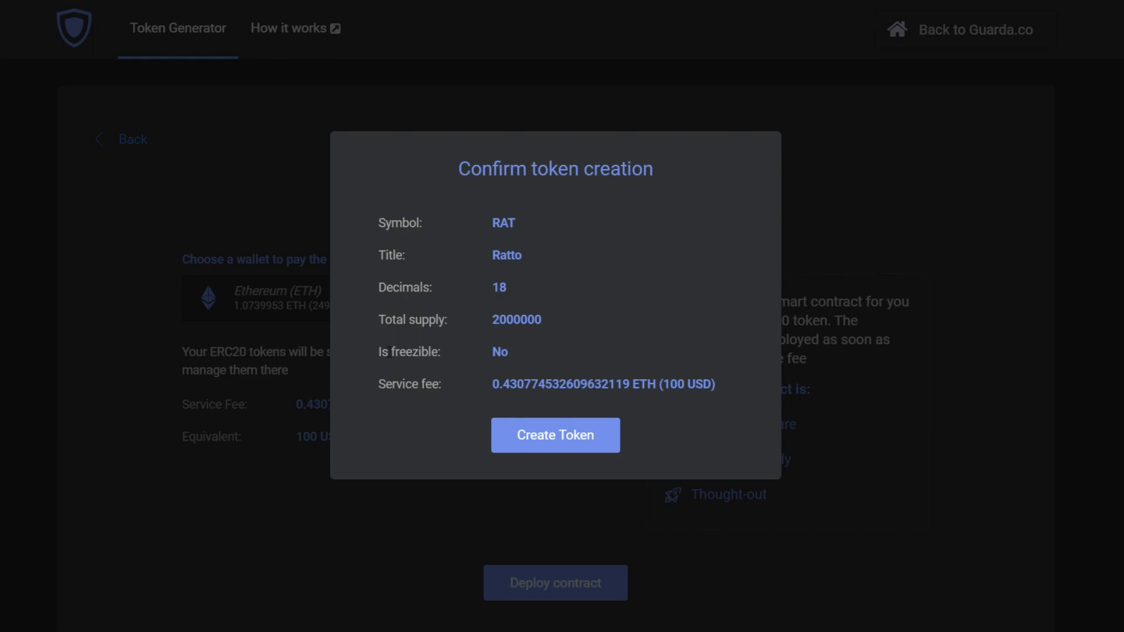
pyautogui.click(577, 433)
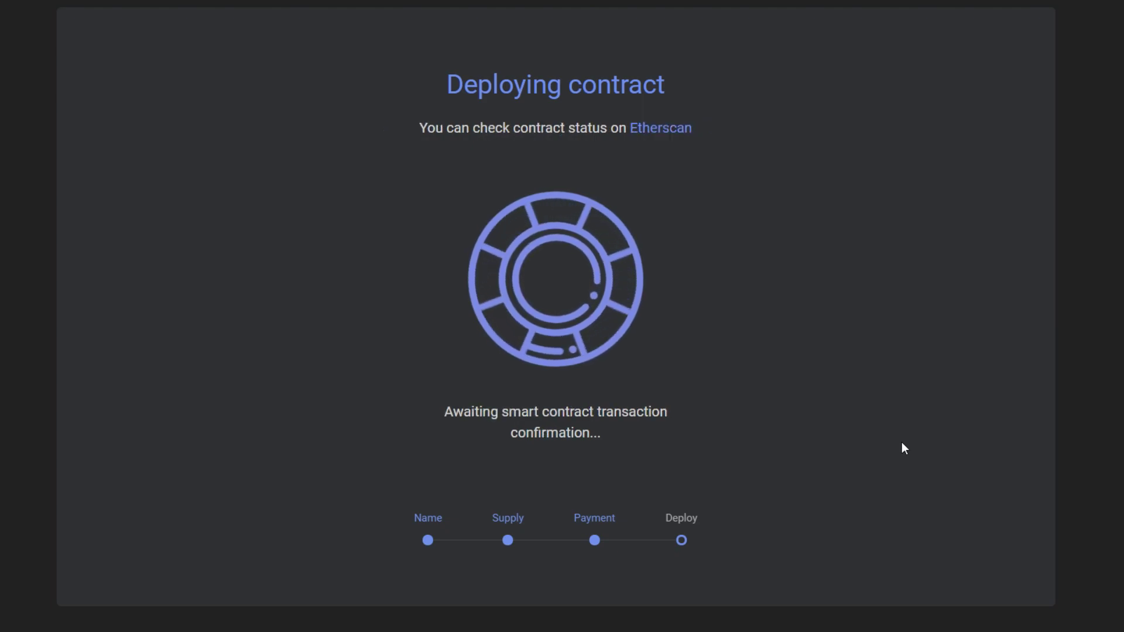
pyautogui.click(640, 129)
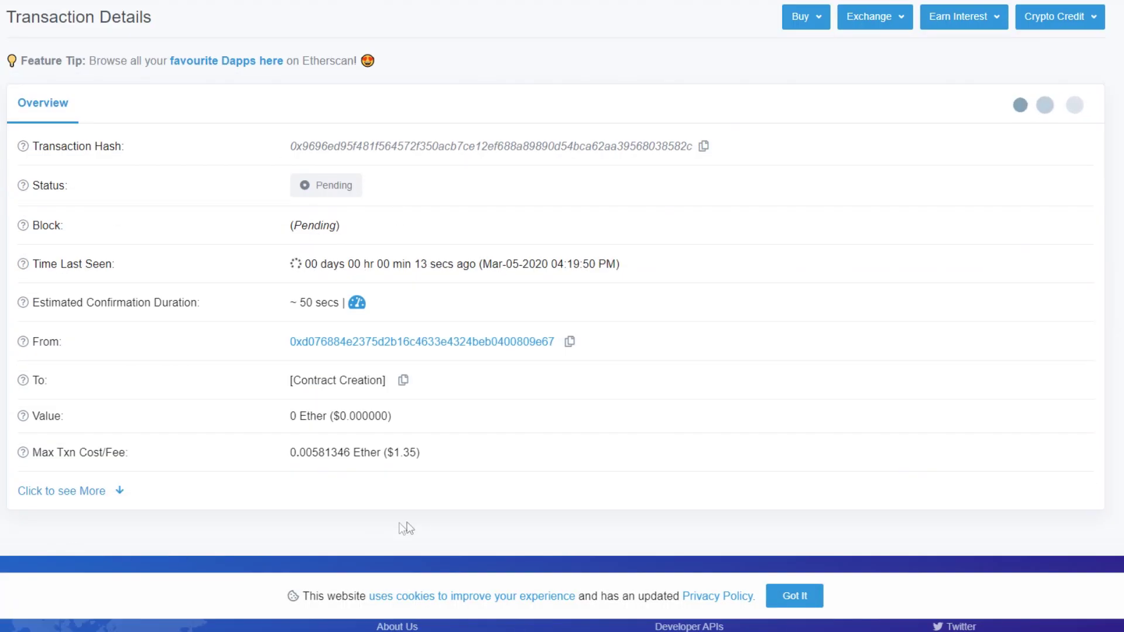
# Step: Expand the extra details of the pending contract-creation transaction on Etherscan
pyautogui.click(628, 499)
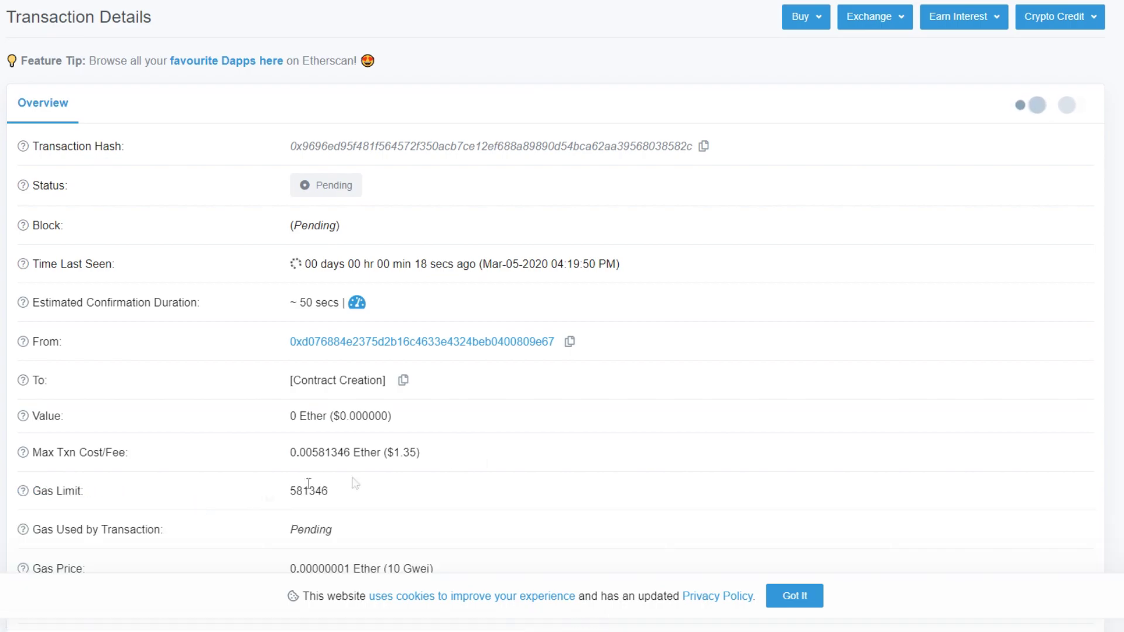
pyautogui.scroll(-3, 607, 438)
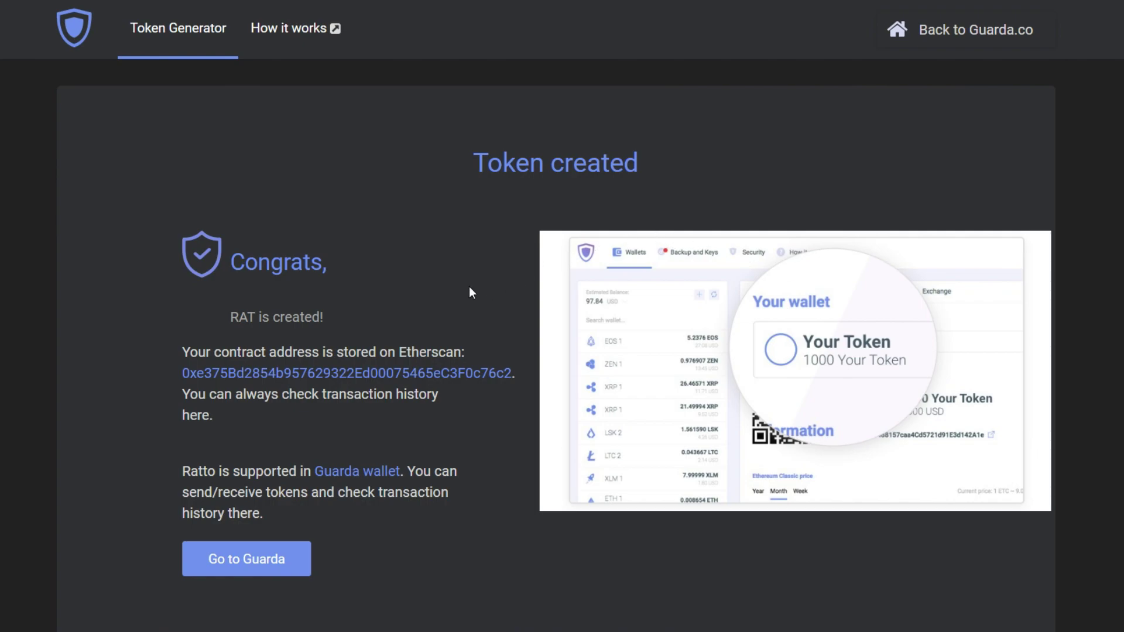
# Step: Go from the RAT Token created page to the Guarda wallet
pyautogui.click(301, 387)
pyautogui.click(294, 559)
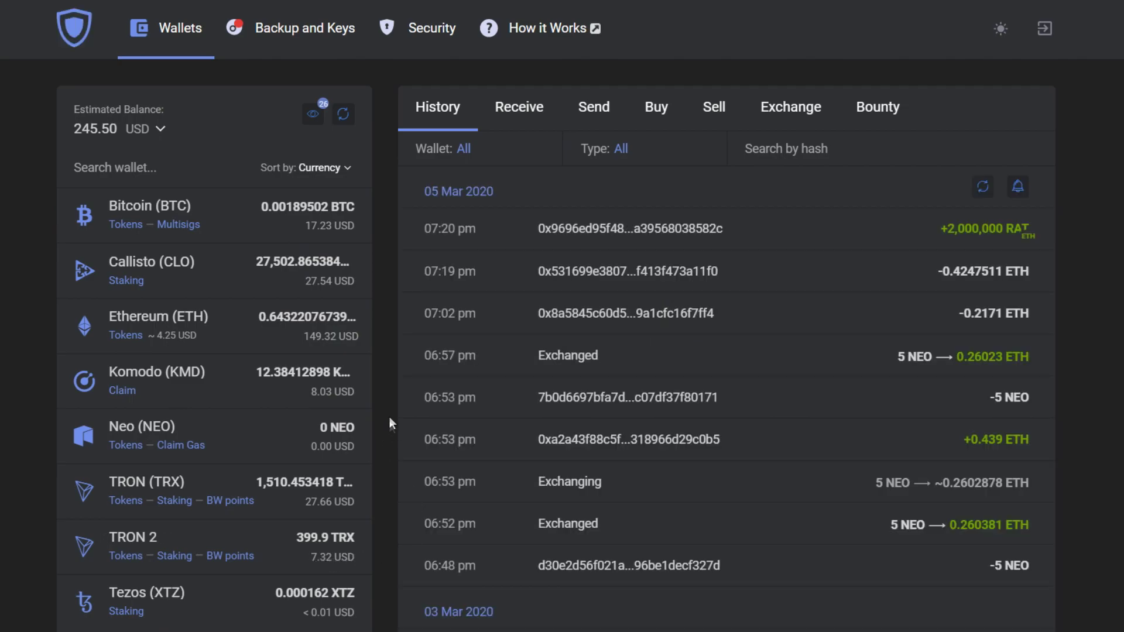
# Step: List Ethereum's tokens, then expand, refresh and collapse the +2,000,000 RAT transfer
pyautogui.click(129, 340)
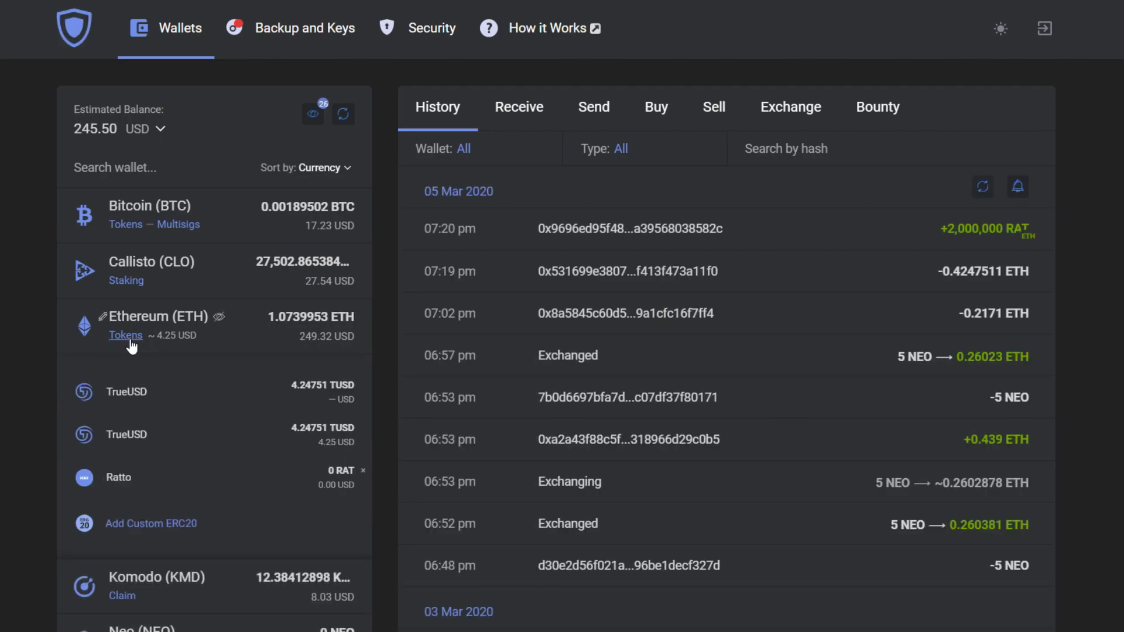
pyautogui.click(841, 227)
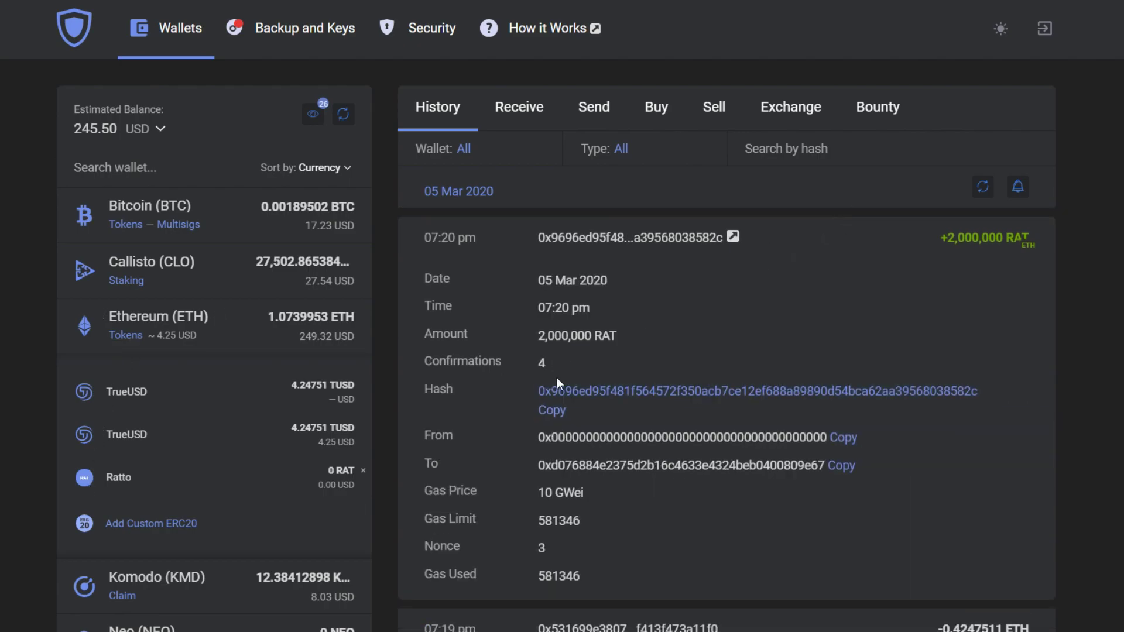
pyautogui.click(344, 125)
pyautogui.click(935, 244)
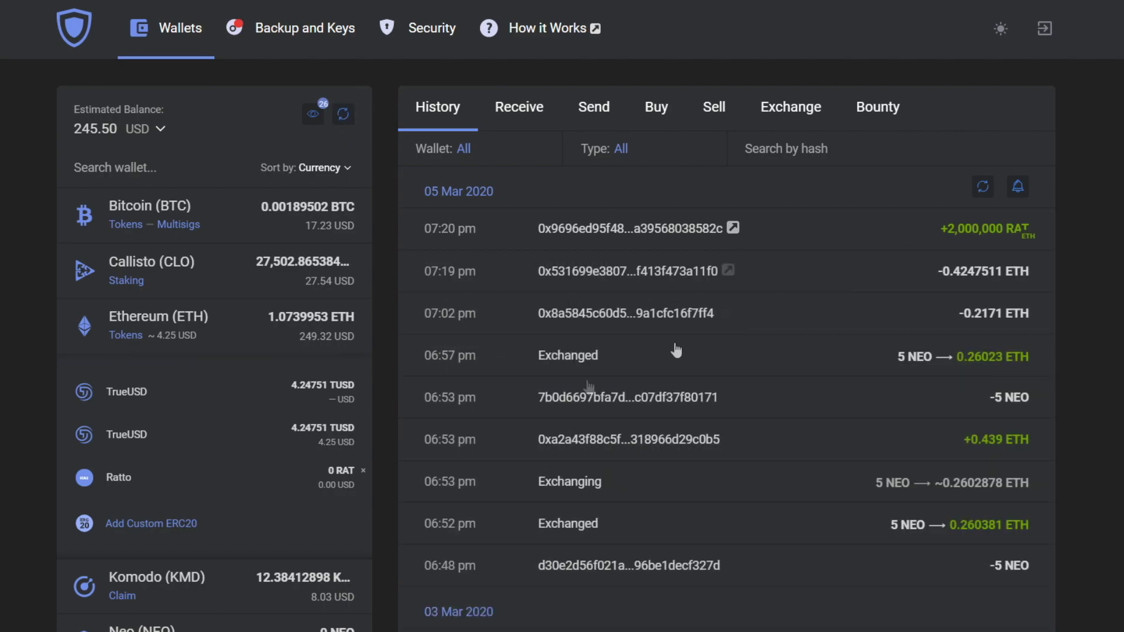